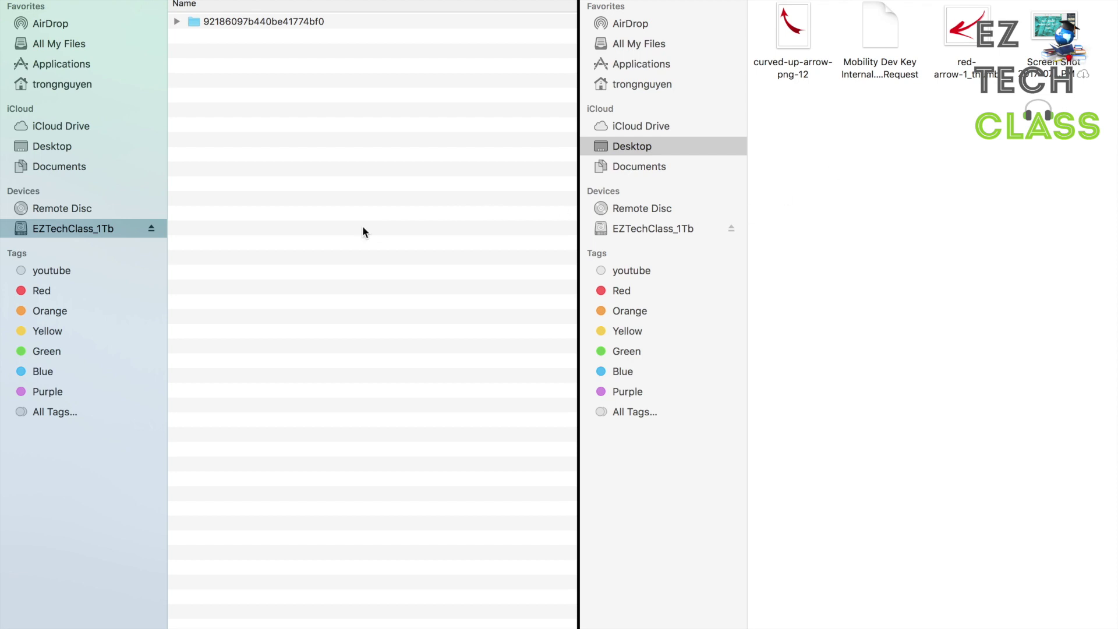
Try copying curved-up-arrow-png-12 and red-arrow-1_thumb from the Desktop onto the NTFS drive
click(793, 71)
drag(791, 73, 368, 184)
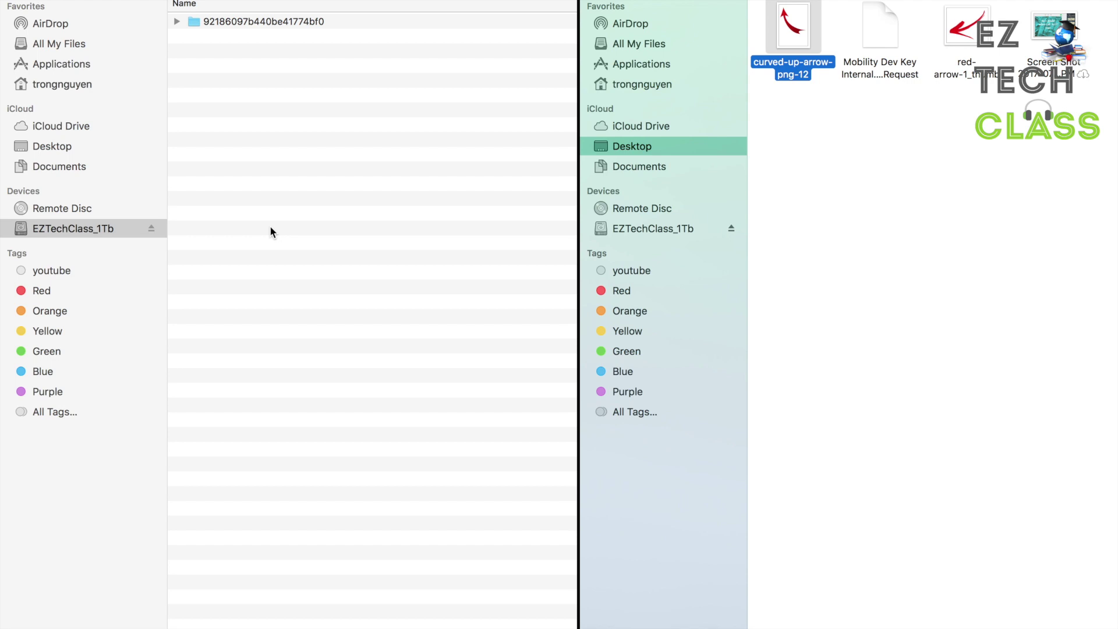
click(271, 226)
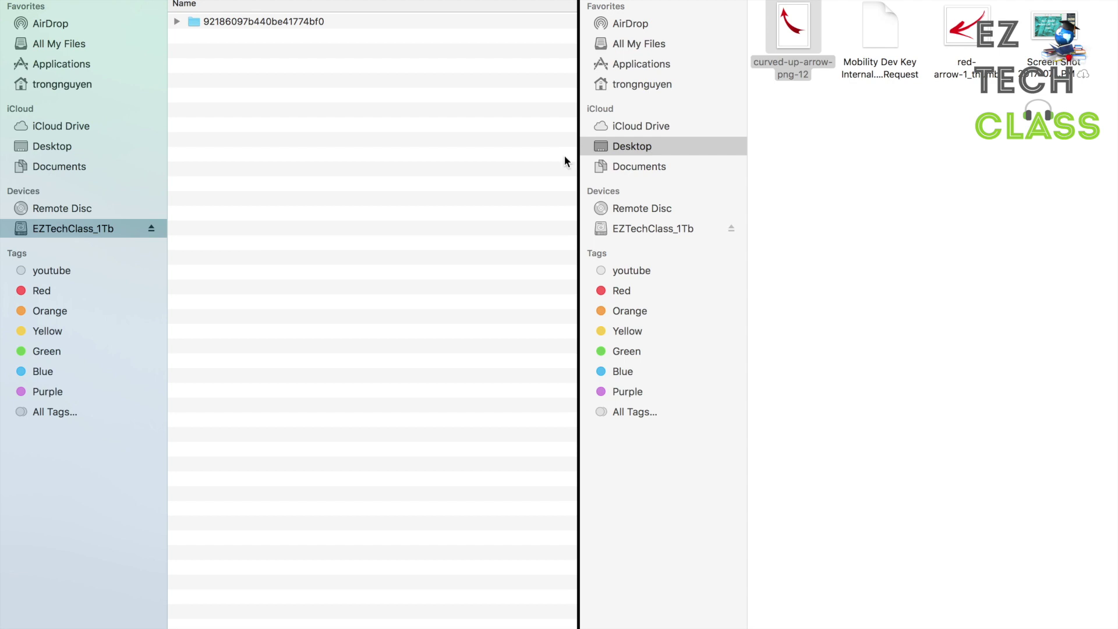
drag(958, 32, 404, 266)
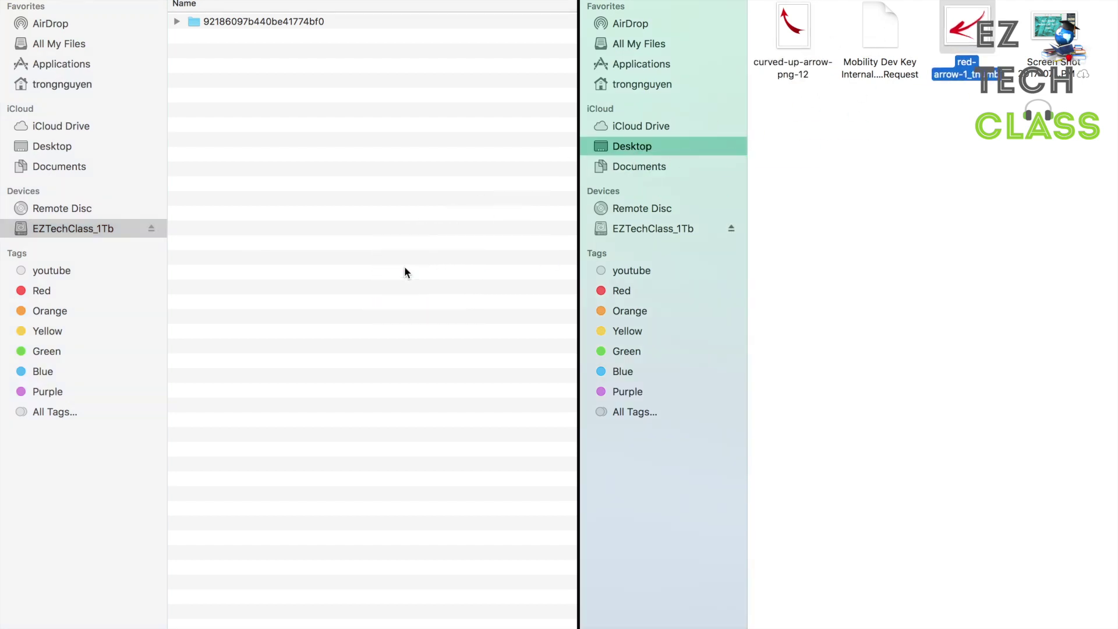
Check the drive's available actions, then bring up Spotlight search over the drive window
right_click(317, 256)
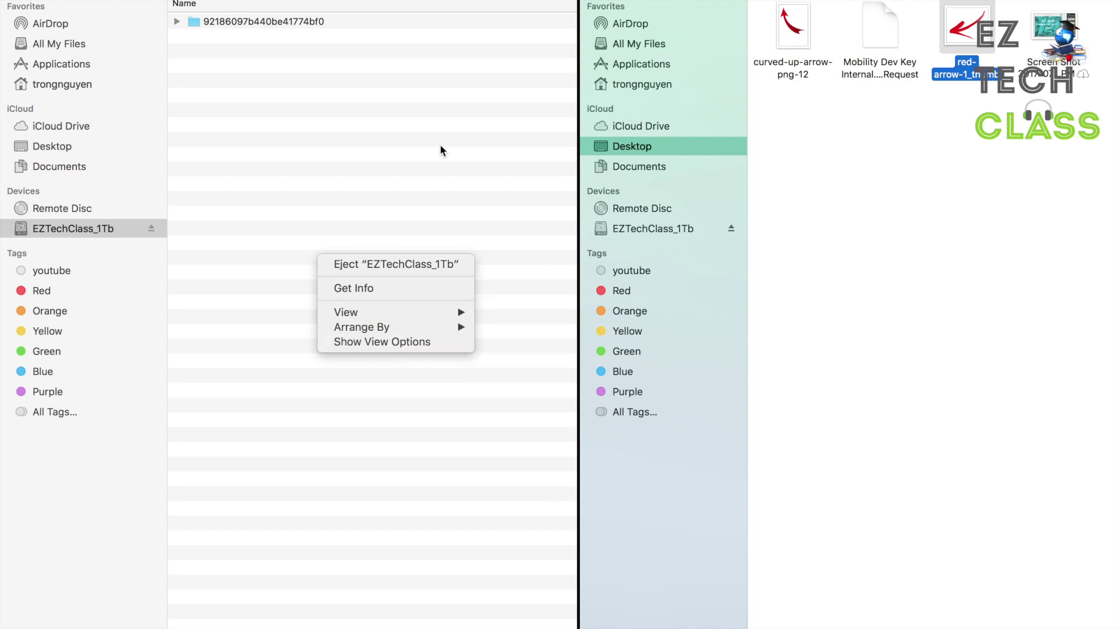
click(432, 124)
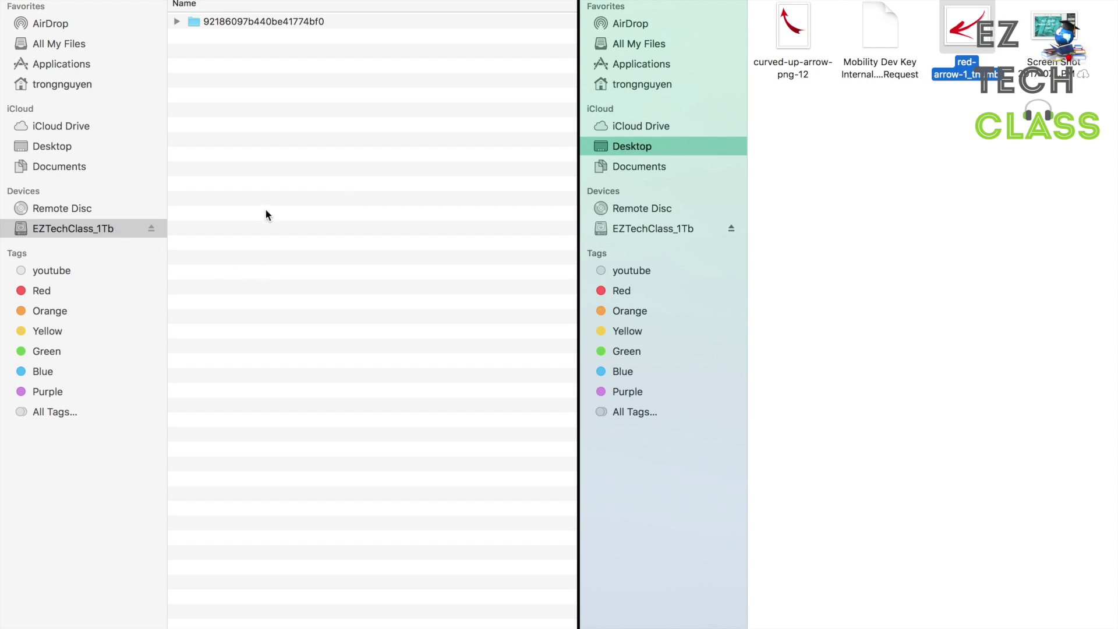
click(250, 211)
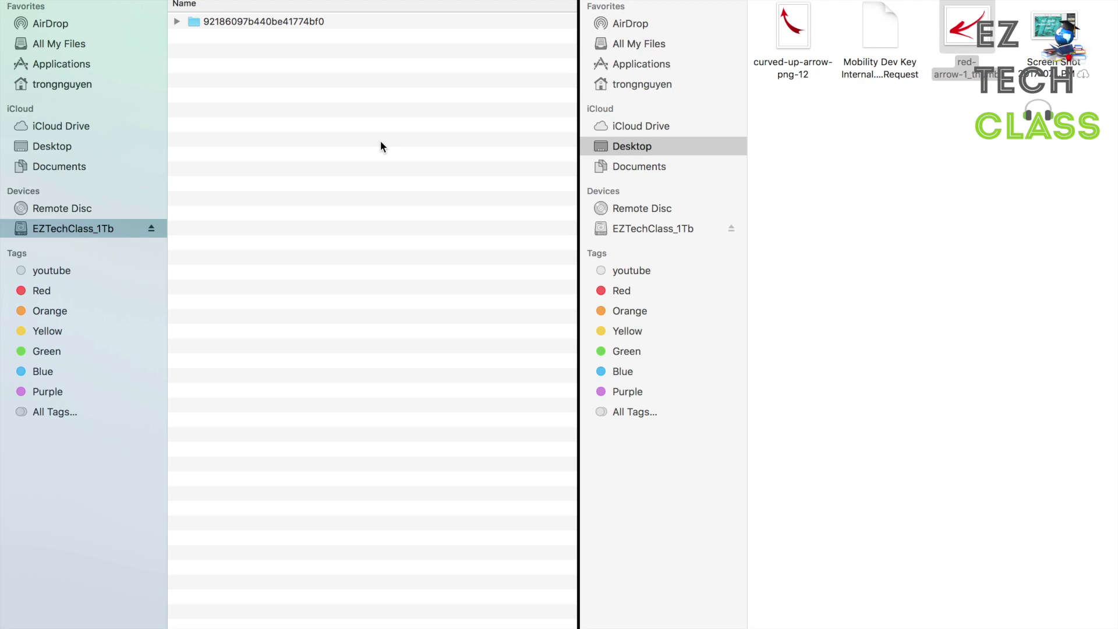
key(super+space)
Launch Disk Utility via Spotlight and show the 1 TB NTFS EZTechClass_1Tb volume in a widened window
text(dis)
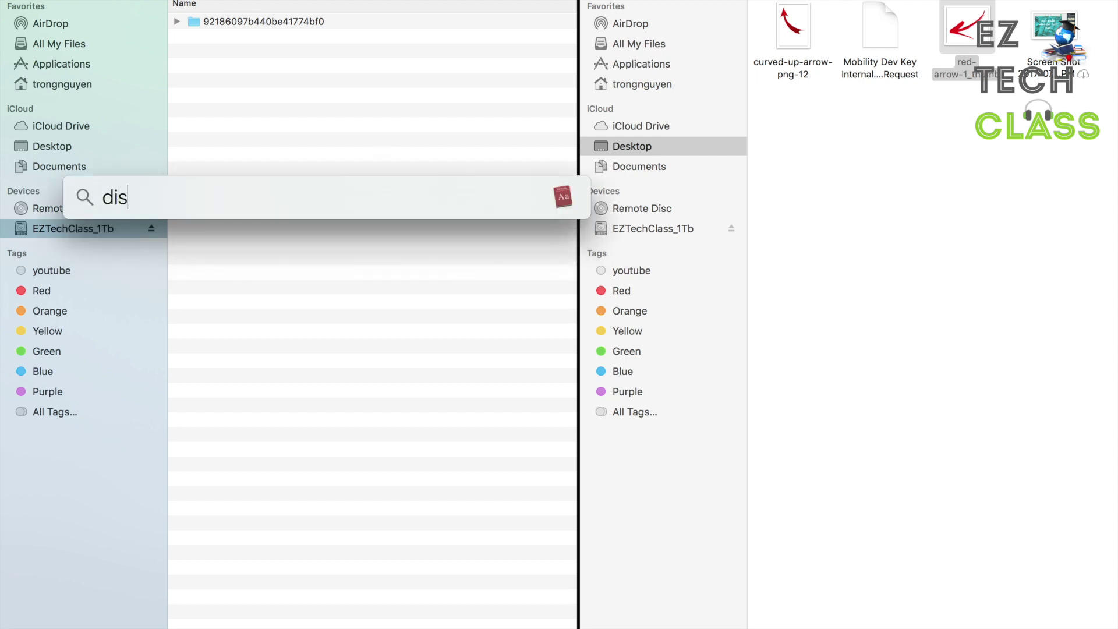
text(k util)
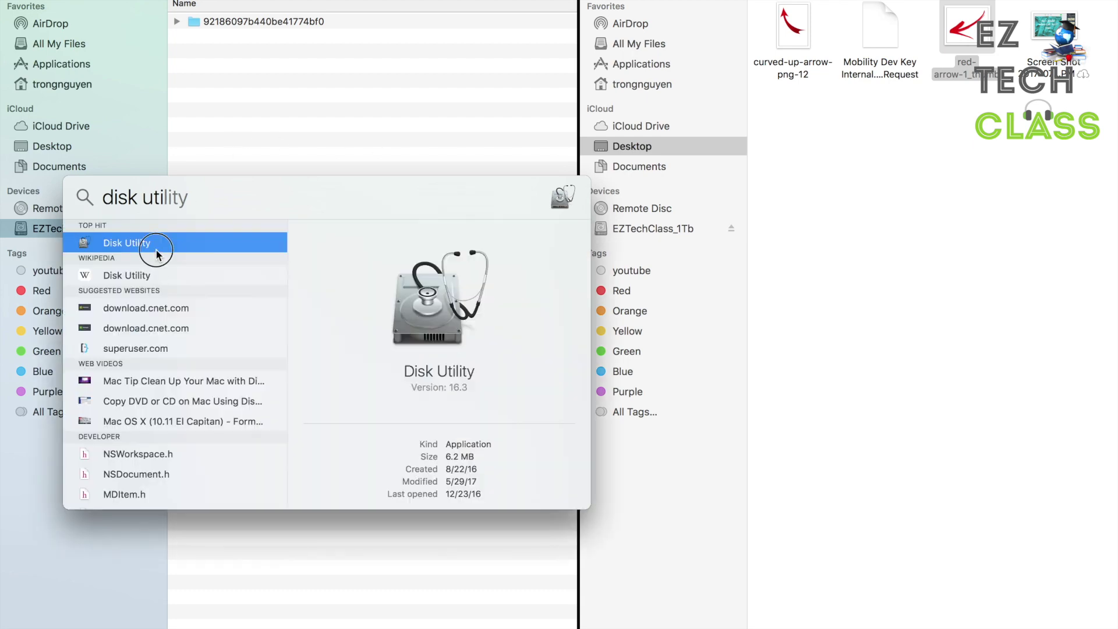
double_click(156, 244)
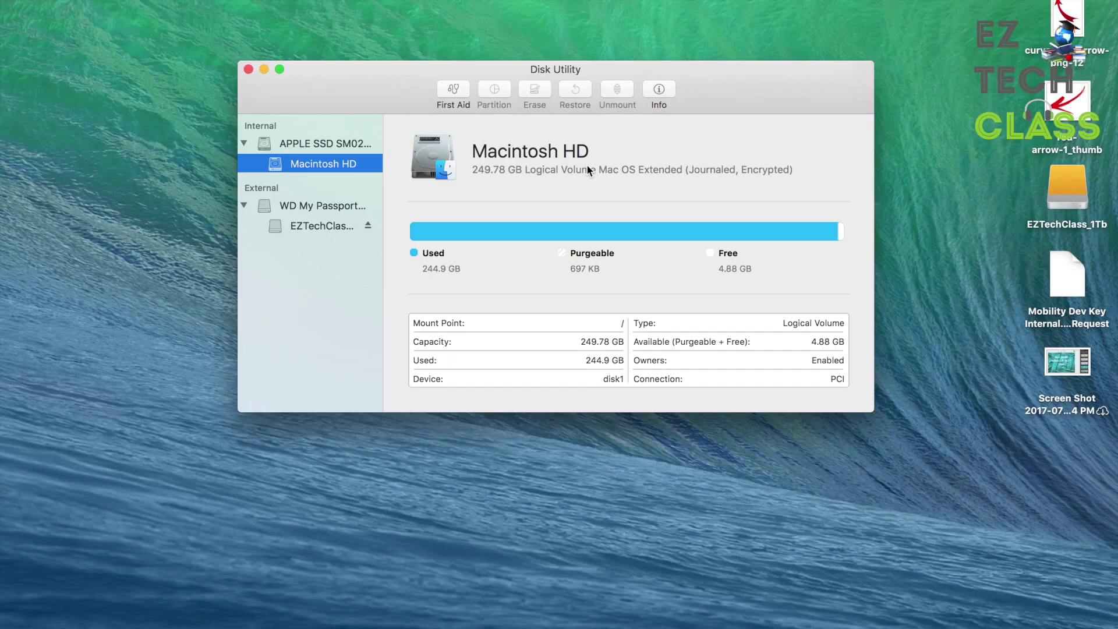
click(311, 233)
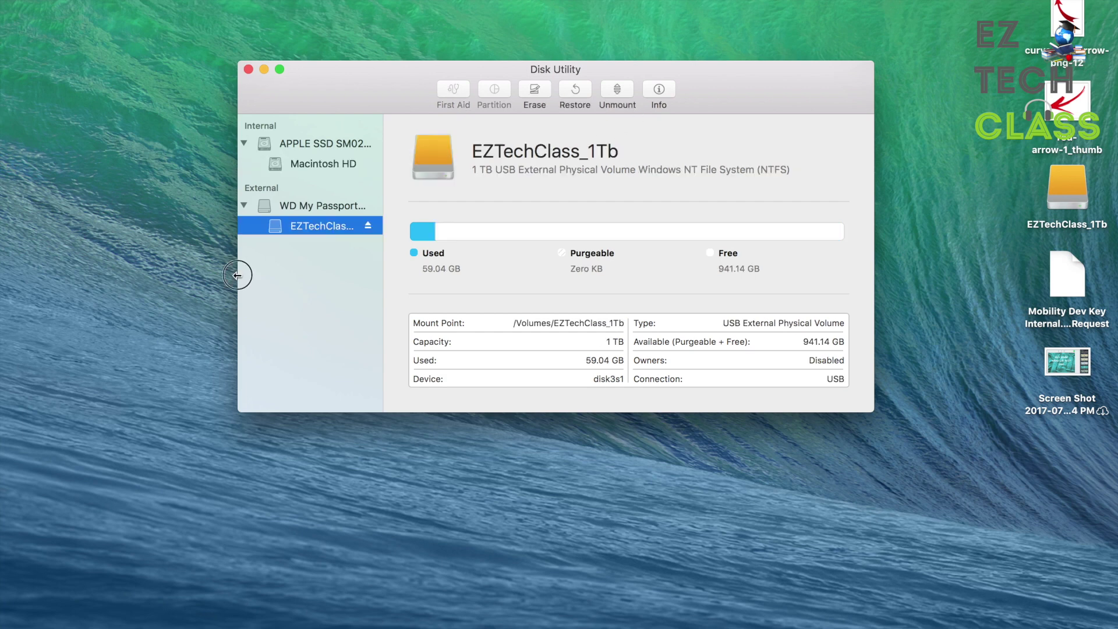
drag(238, 272, 122, 271)
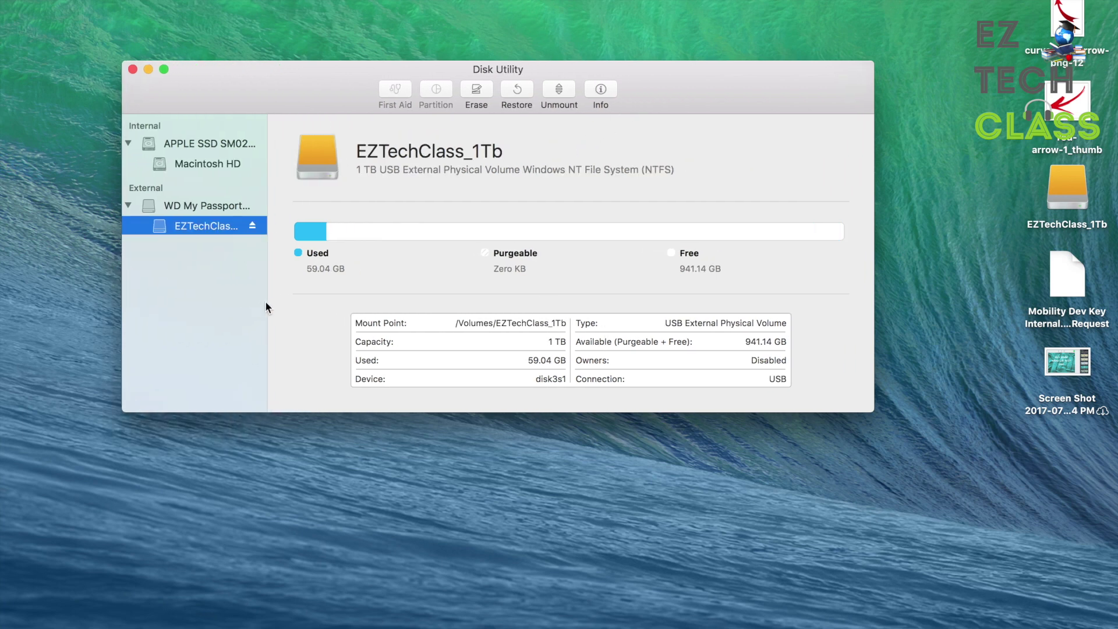
drag(274, 301, 359, 302)
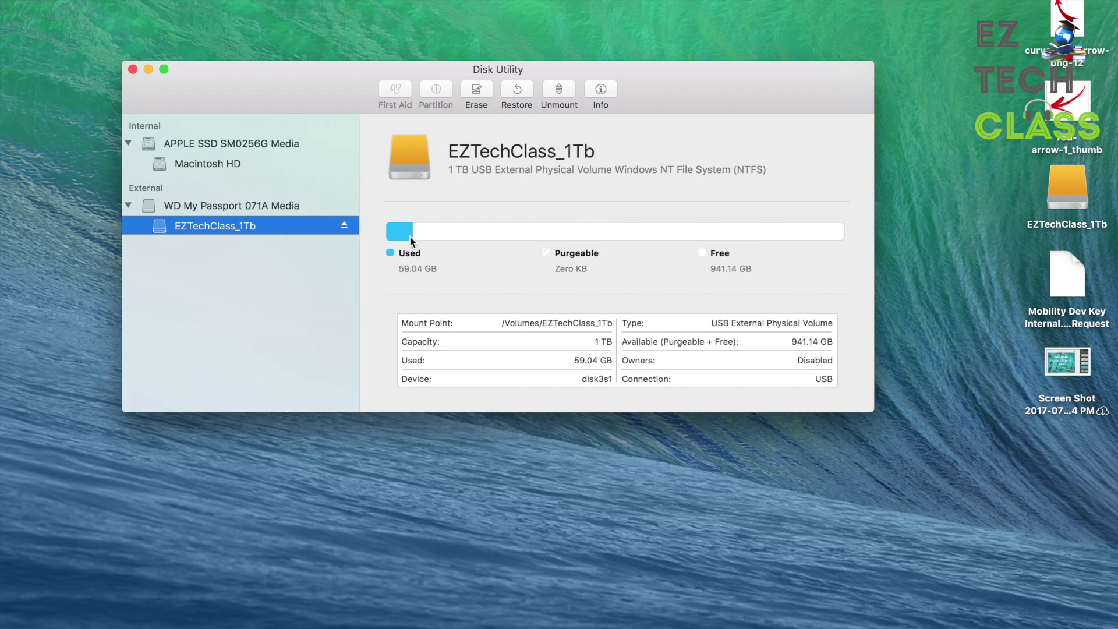
click(476, 90)
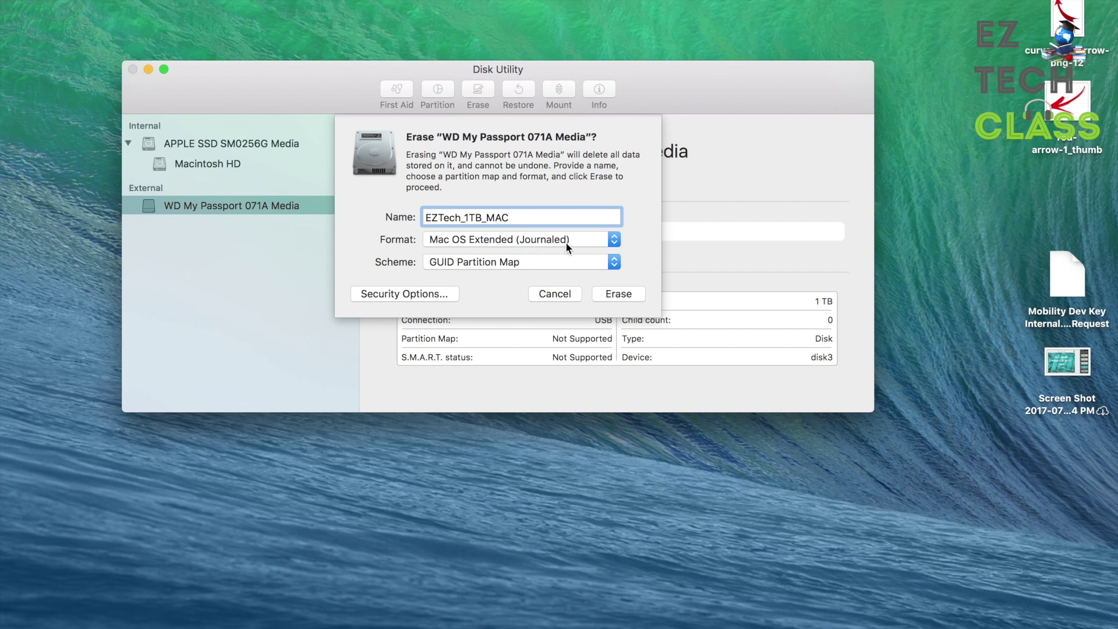
Erase the WD drive as Mac OS Extended (Journaled) named EZTech_1TB_MAC and show the erase log
click(619, 234)
click(608, 236)
click(617, 294)
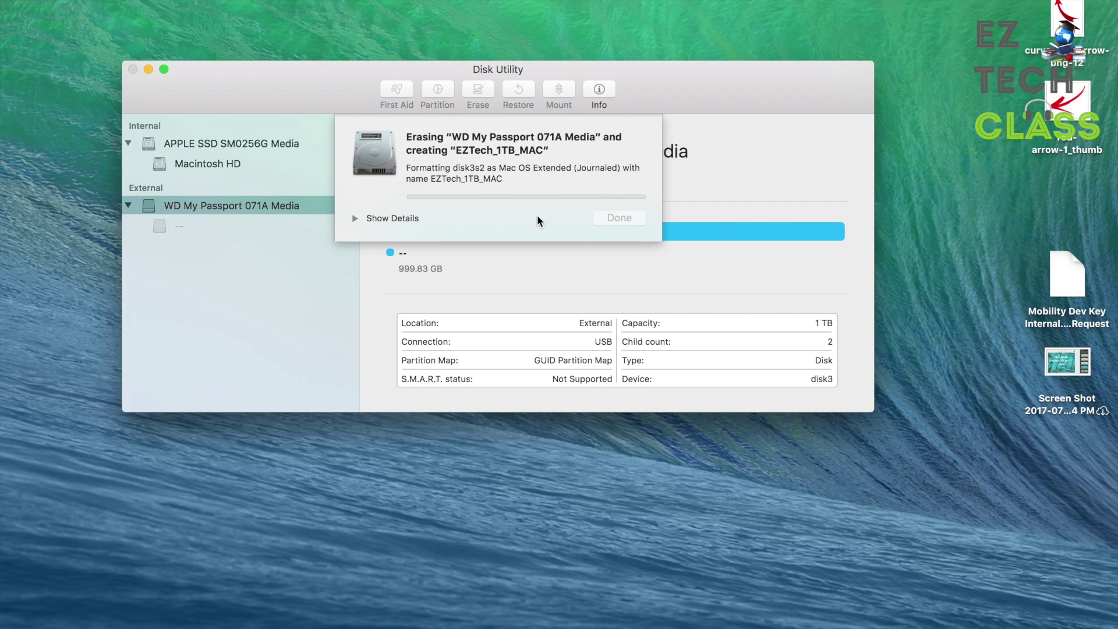
click(354, 218)
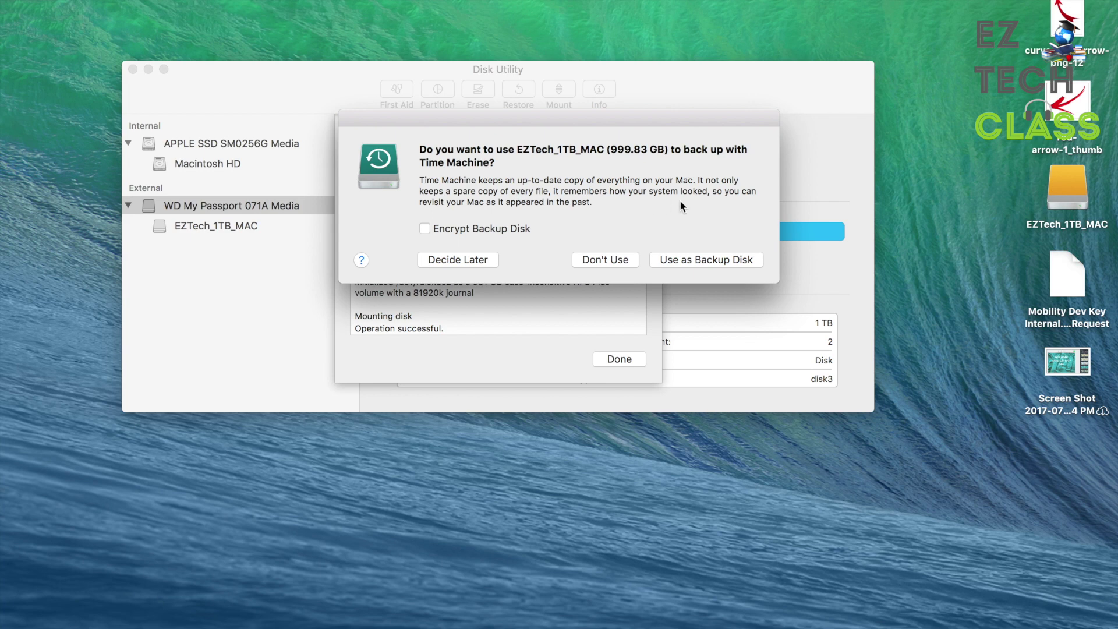
Choose Decide Later for Time Machine and close the completed erase dialog
click(449, 259)
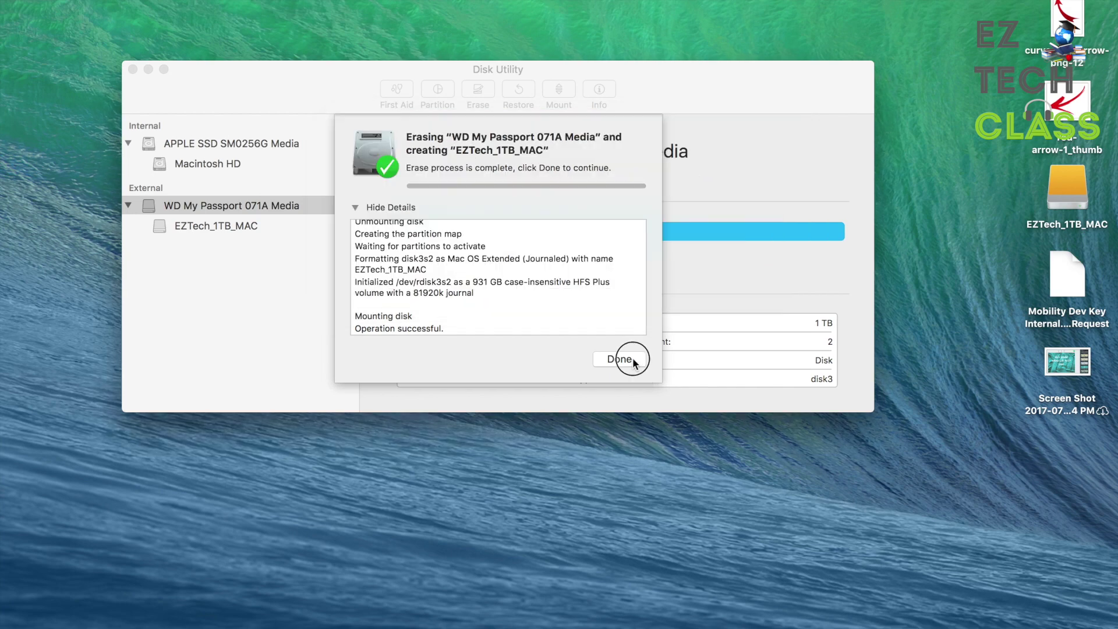
click(626, 429)
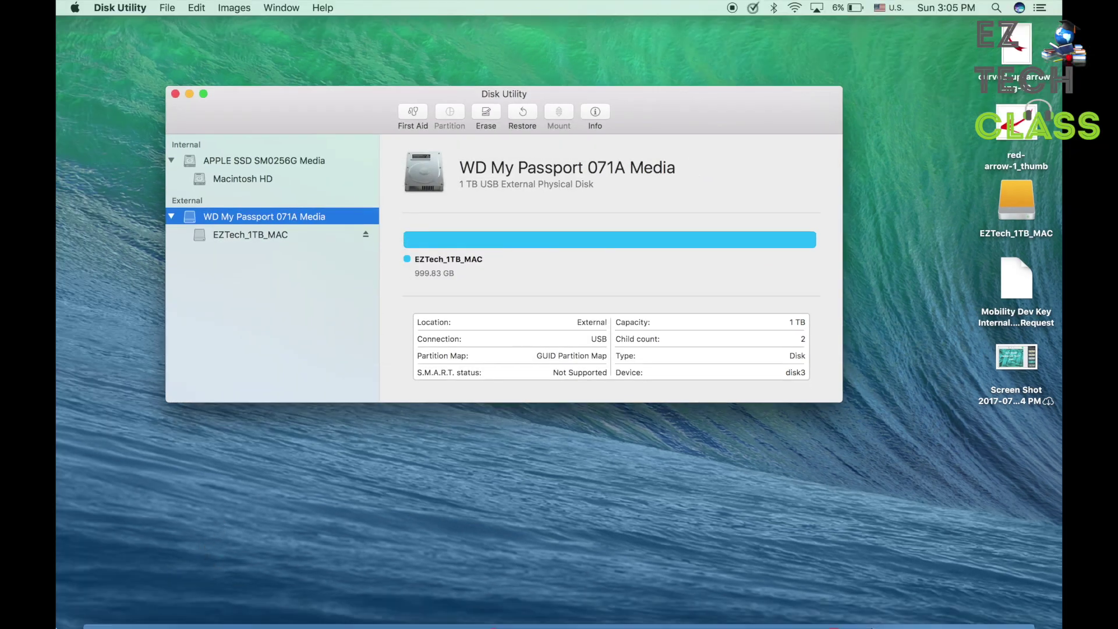
Open two Finder windows, one showing the EZTech_1TB_MAC drive's contents
click(103, 618)
click(180, 237)
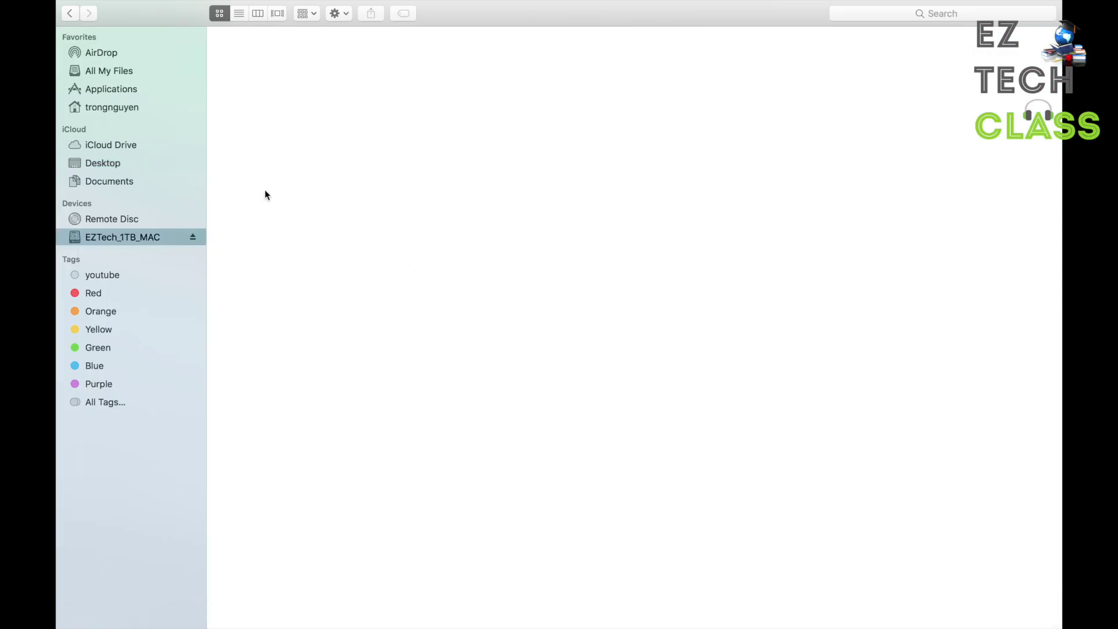
mouse_move(100, 612)
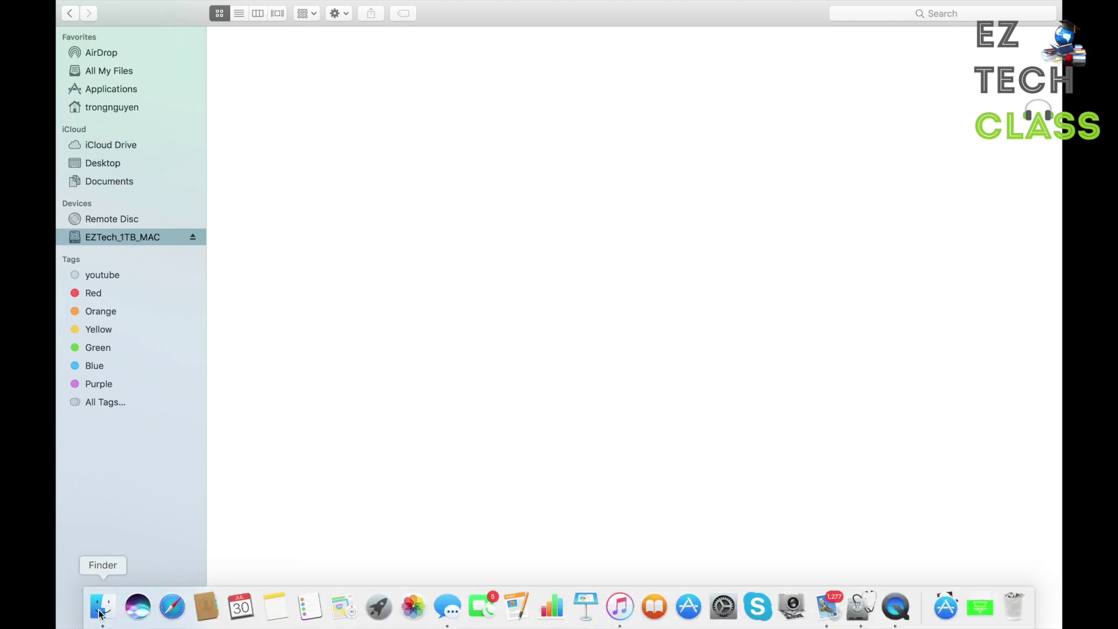
click(107, 611)
click(146, 463)
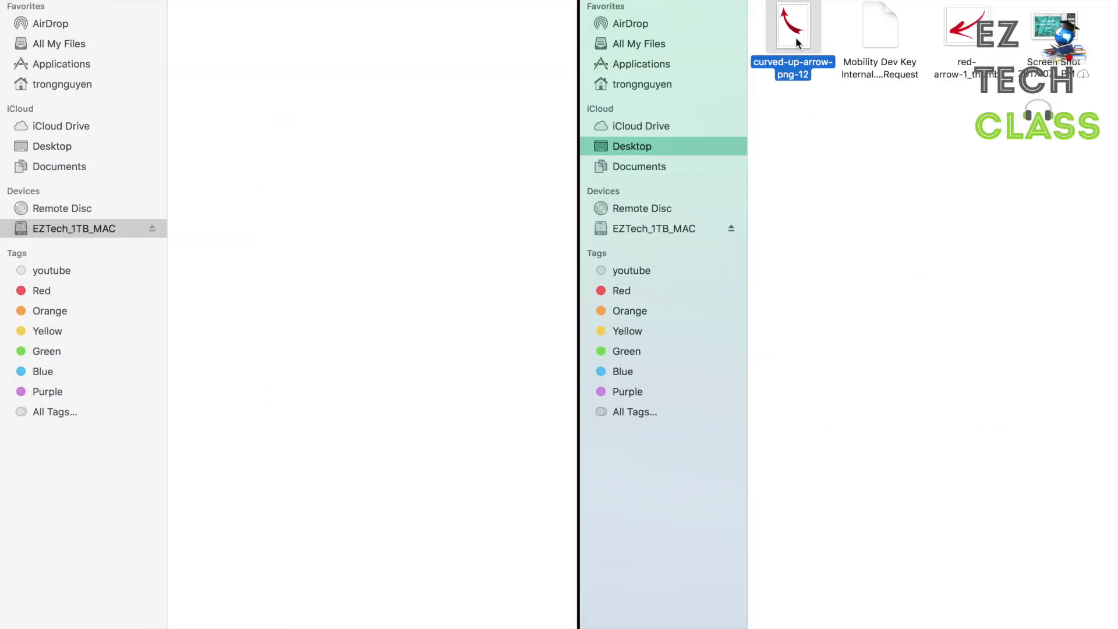
Copy curved-up-arrow-png-12 and red-arrow-1_thumb onto EZTech_1TB_MAC
drag(798, 42, 269, 51)
click(362, 107)
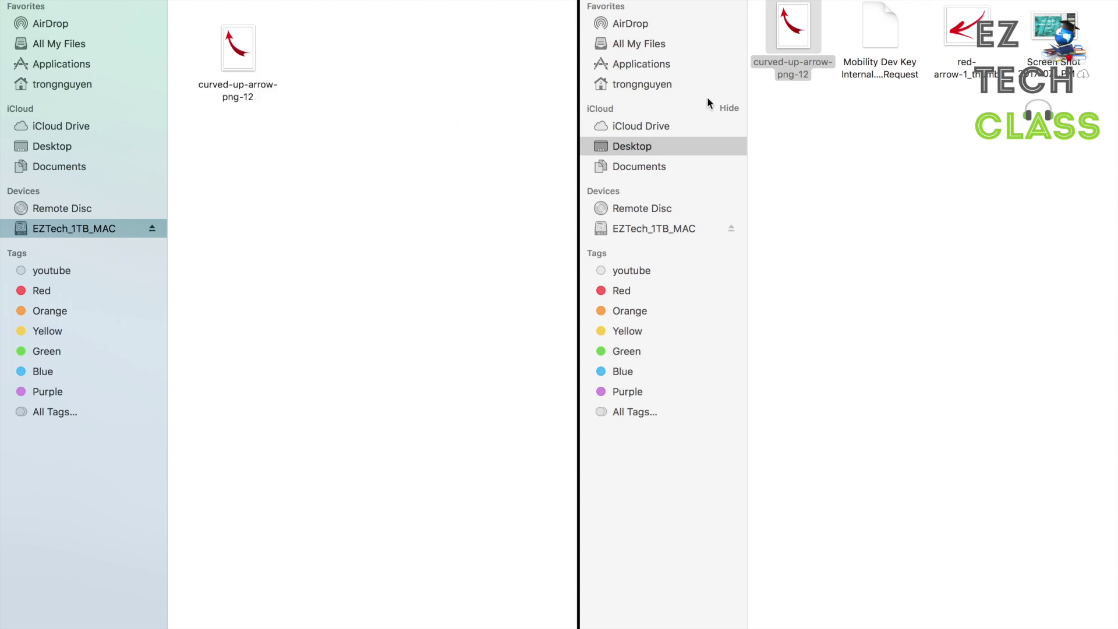
drag(969, 32, 294, 267)
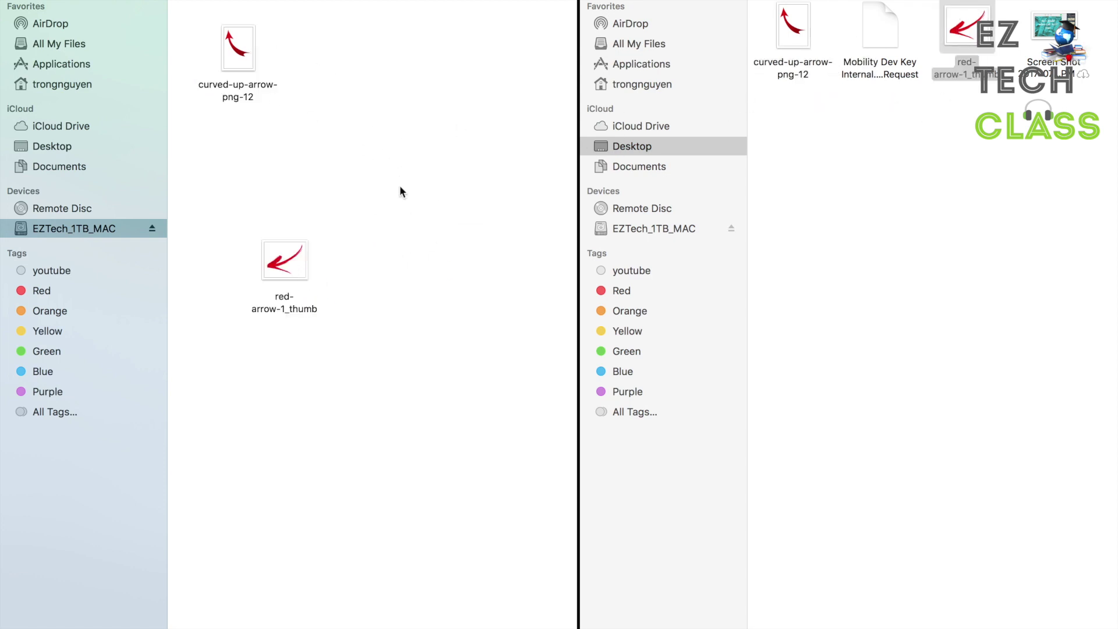
Create a 'Mac backup' folder on the drive and copy curved-up-arrow-png-12 into it
key(super+2)
right_click(255, 129)
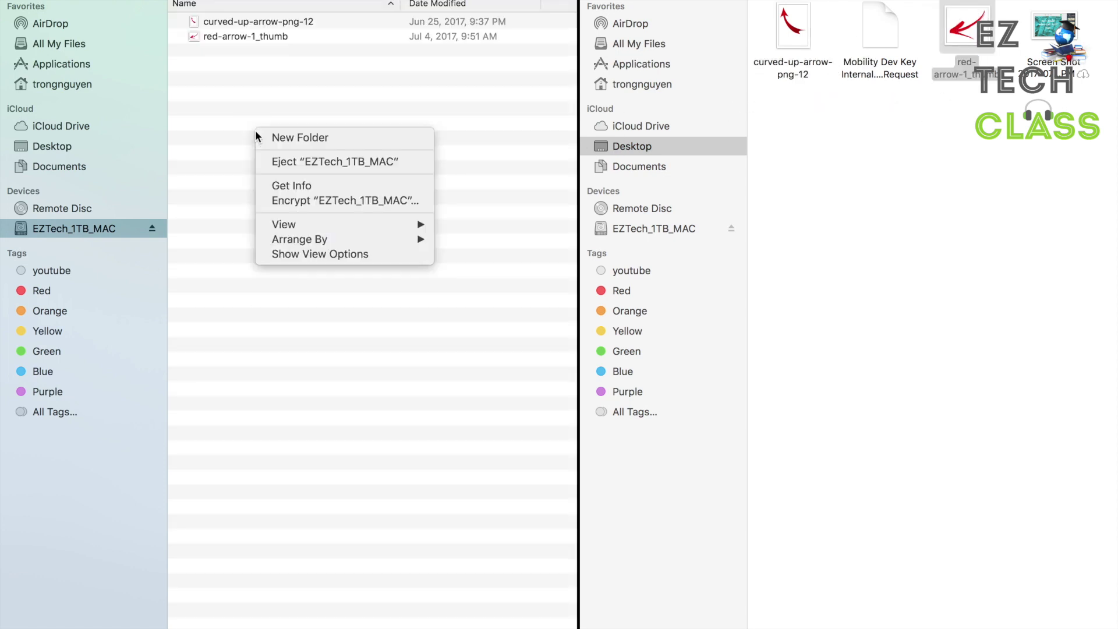
click(310, 139)
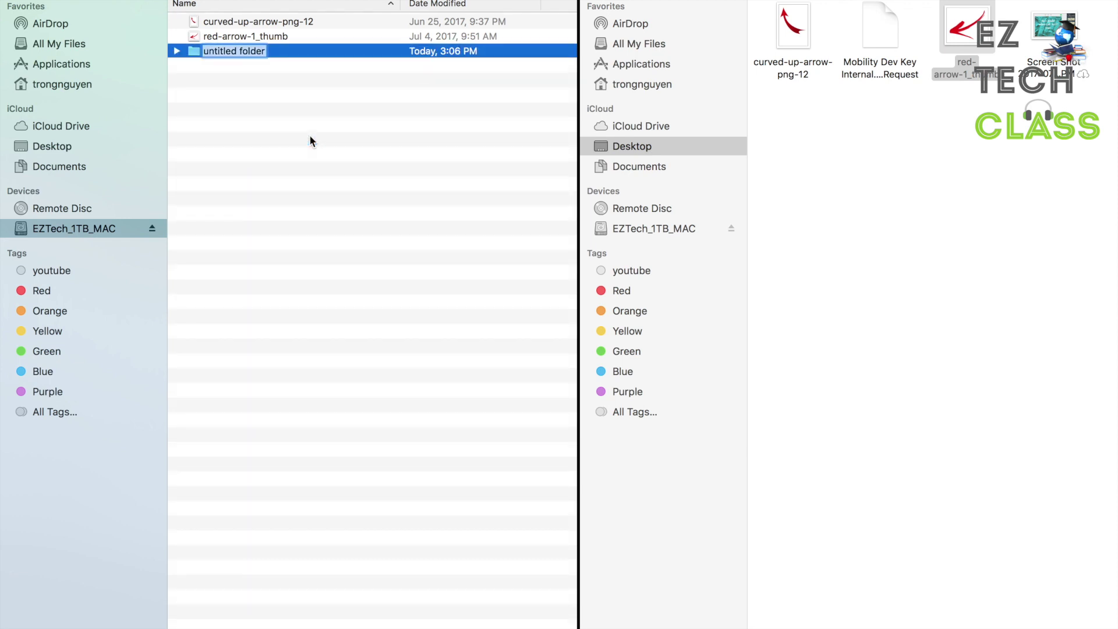
text(Mac back)
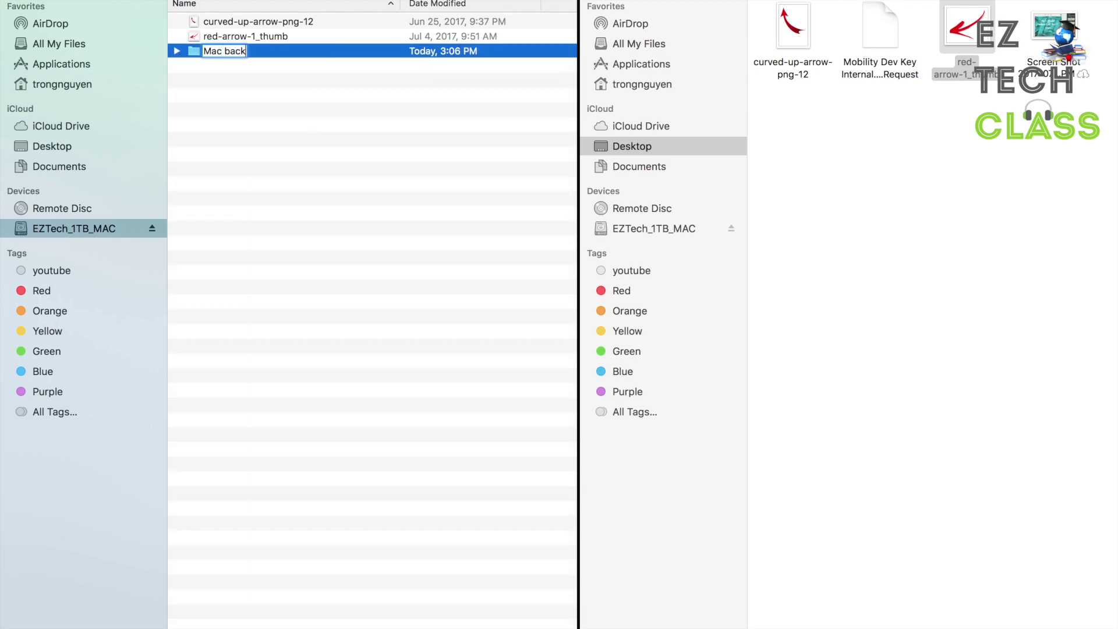
text(up)
key(Return)
key(super+Down)
drag(758, 67, 309, 96)
key(super+Up)
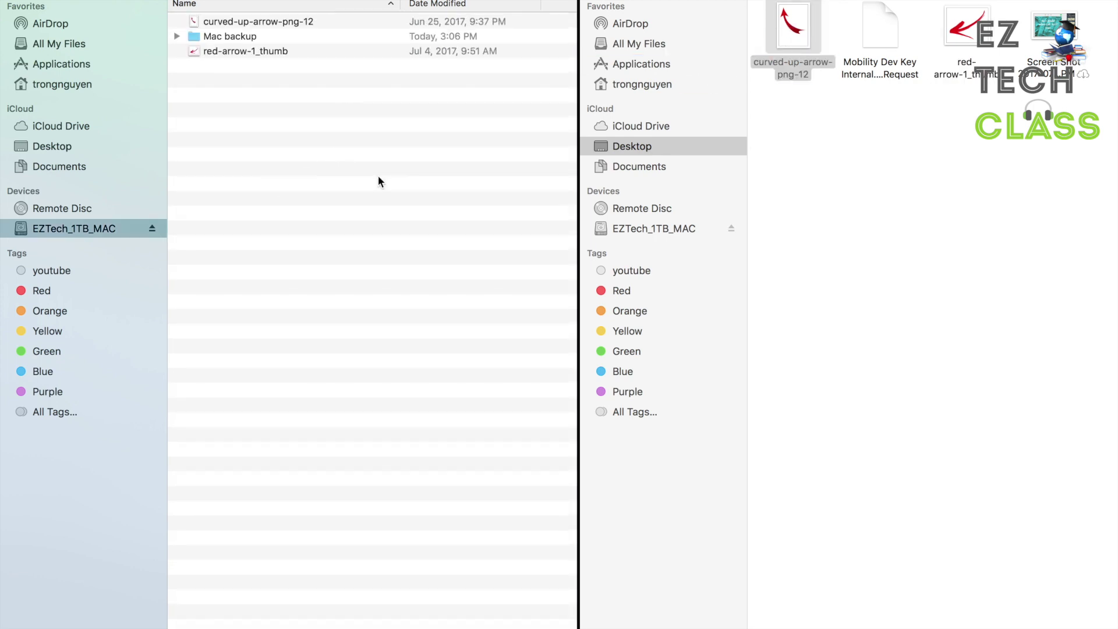